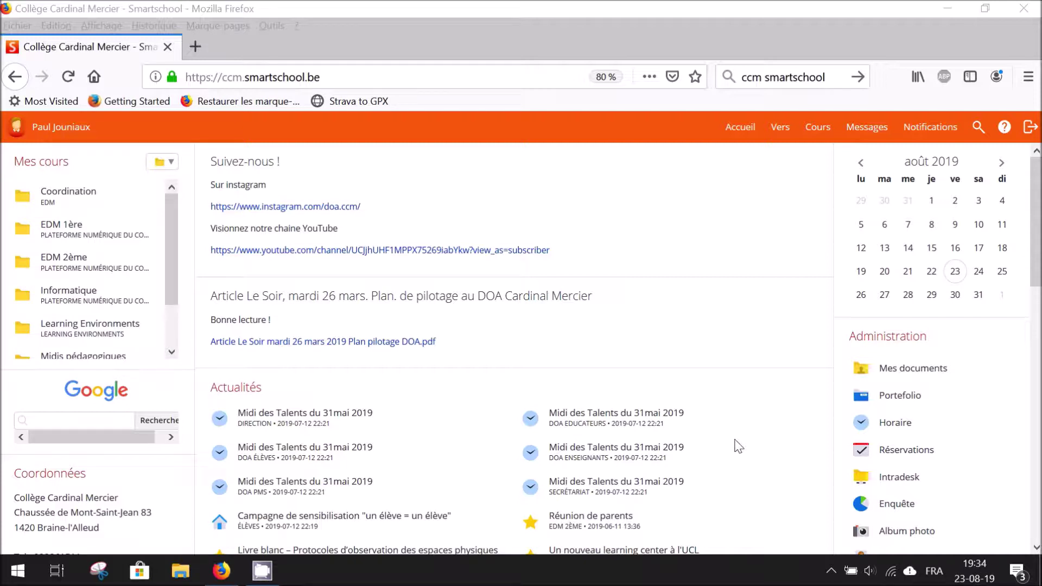
Open the Carnet de cotes Skore for class 2L and the course Étude du mileu (DOA).
mouse_move(726, 251)
left_click(779, 140)
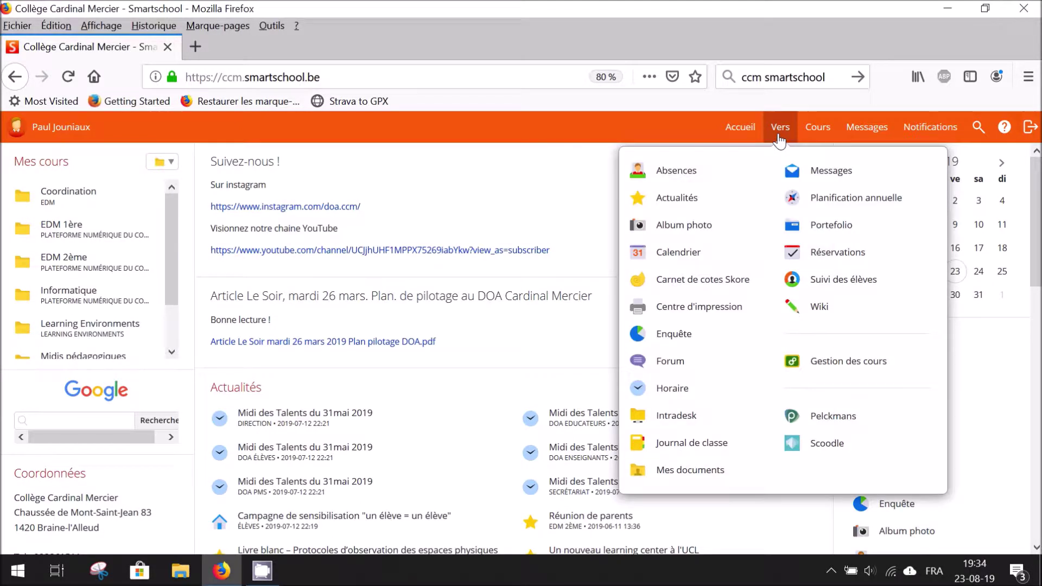
left_click(701, 286)
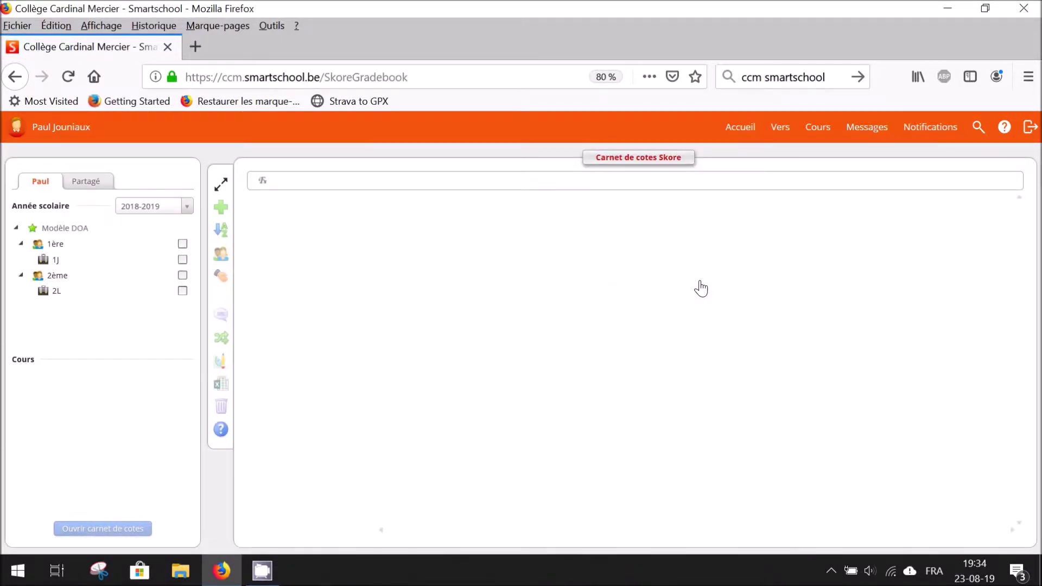
left_click(182, 291)
left_click(180, 383)
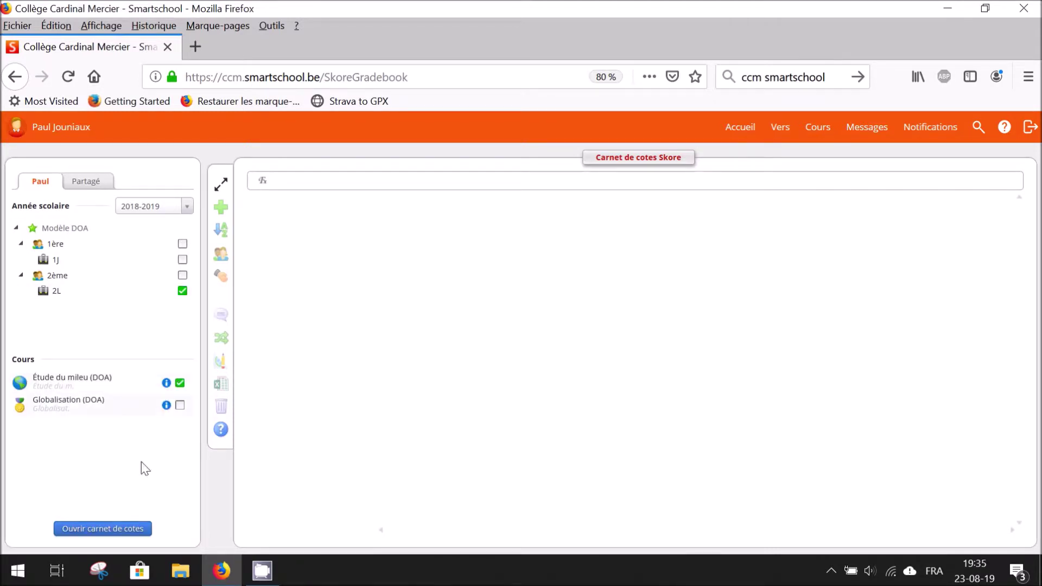
left_click(131, 534)
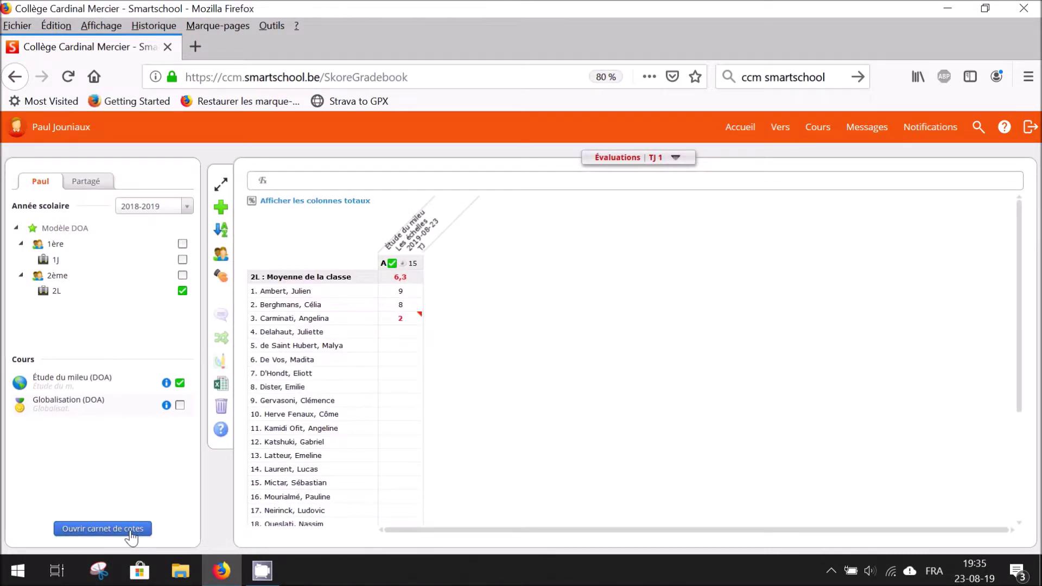
In the CS Noel evaluation period, start a new evaluation named "Compétence1 : rechercher l'information" with the abbreviation C1.
left_click(676, 159)
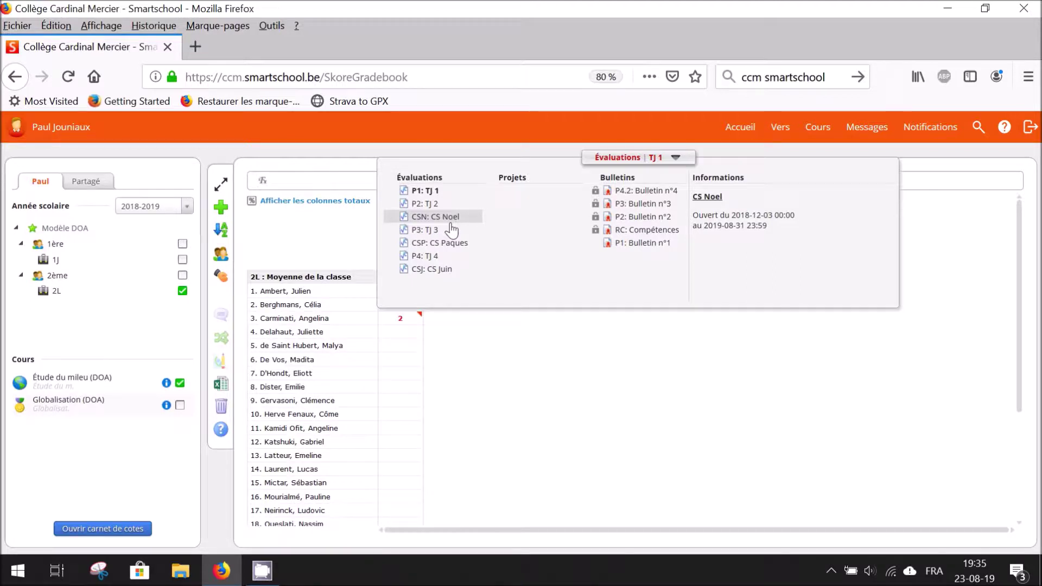
left_click(450, 222)
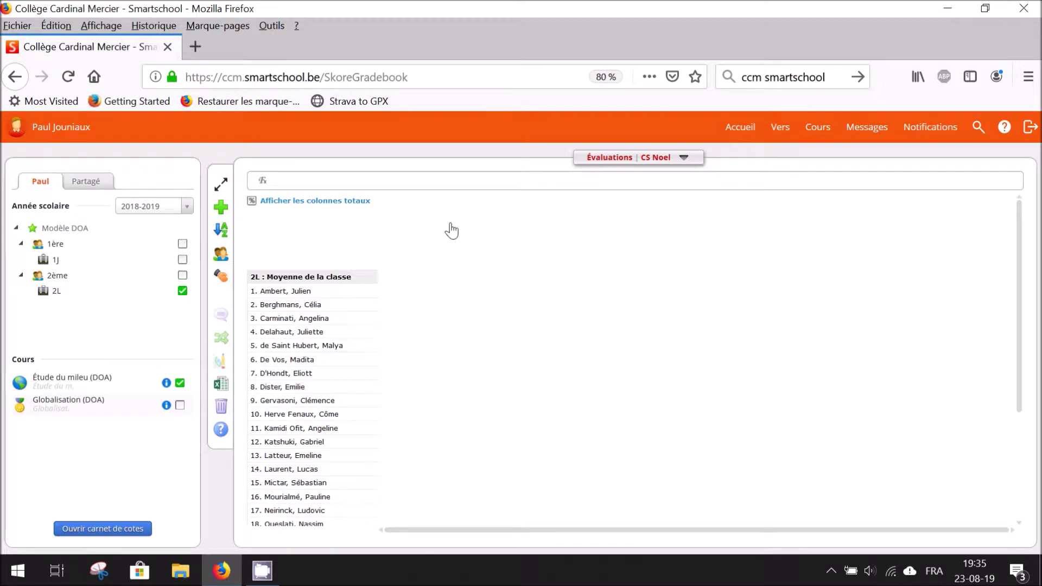
left_click(222, 218)
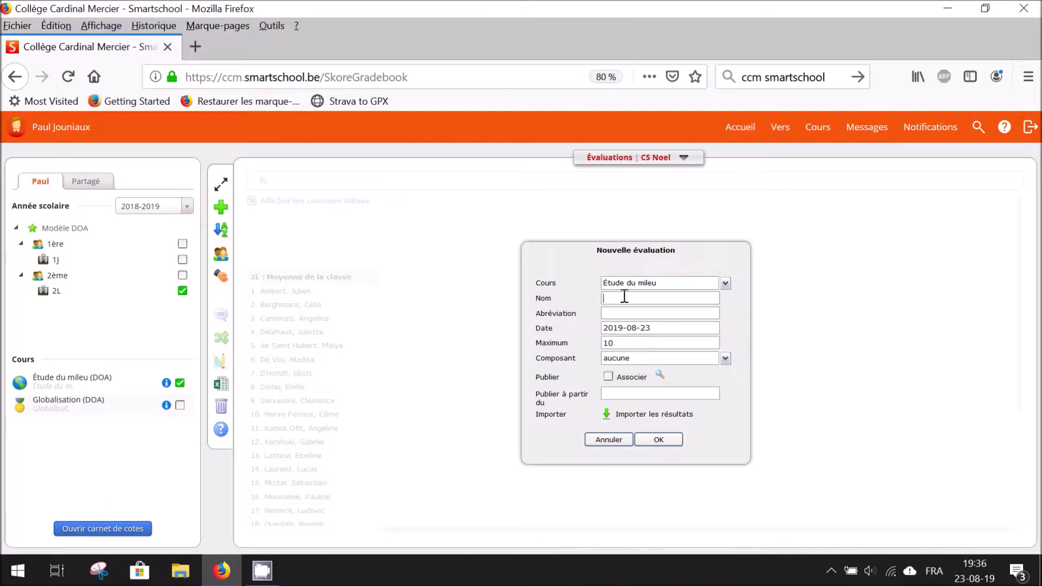
type("Comp")
type("étence")
type("1 : rechercher")
type(" l'informa")
type("tion")
type("C1")
Set the new evaluation's maximum to 30 and its component to C1, enable publishing, and save it.
left_click(629, 343)
key("BackSpace")
key("BackSpace")
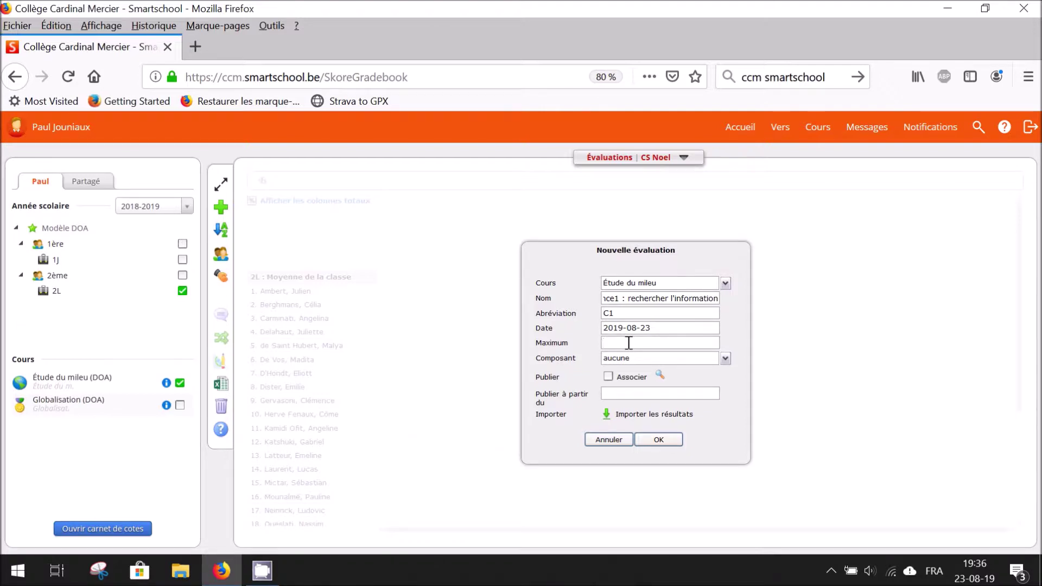
type("30")
left_click(726, 358)
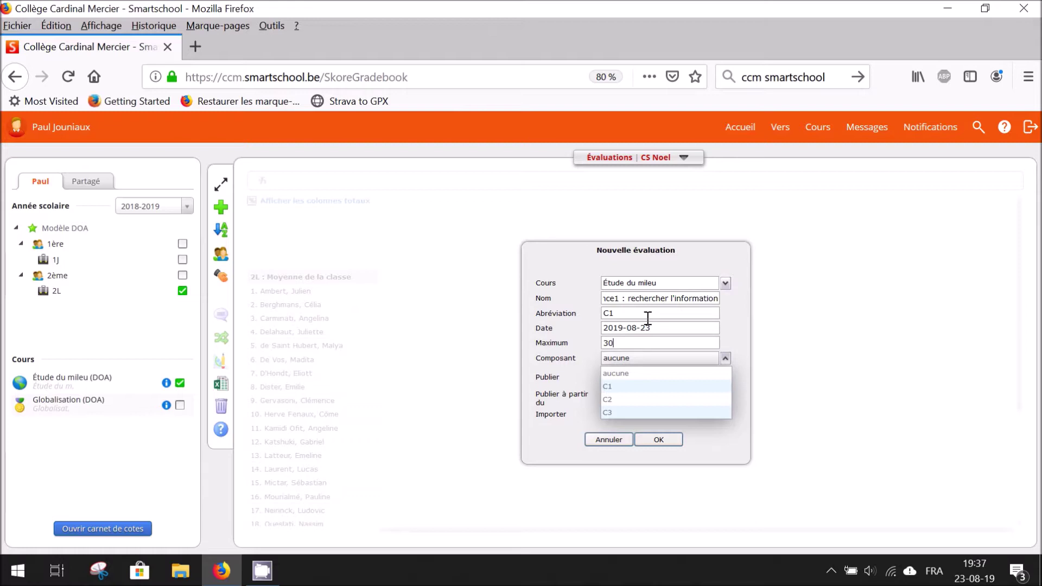
left_click(616, 387)
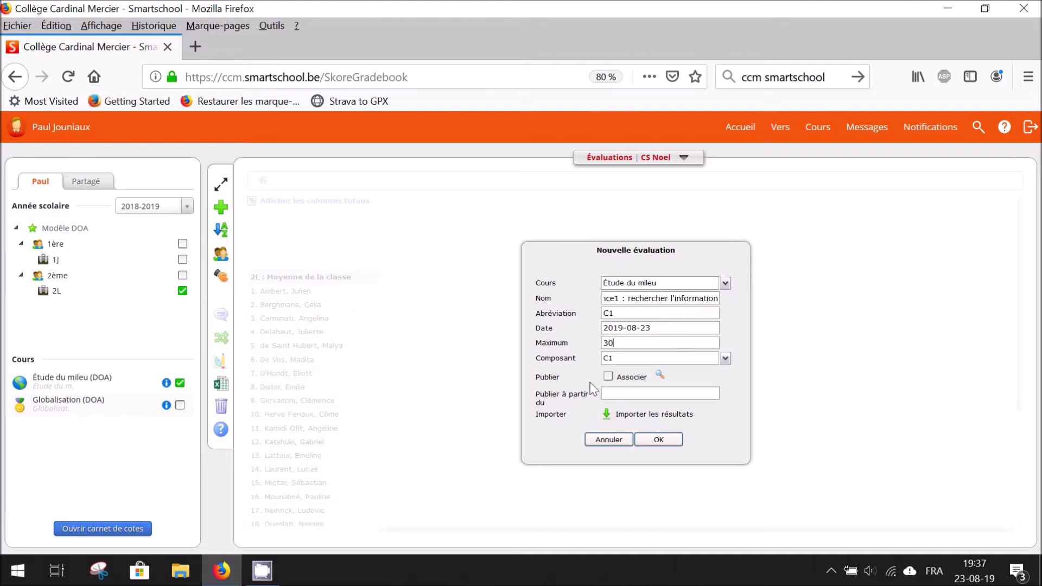
left_click(608, 376)
left_click(648, 444)
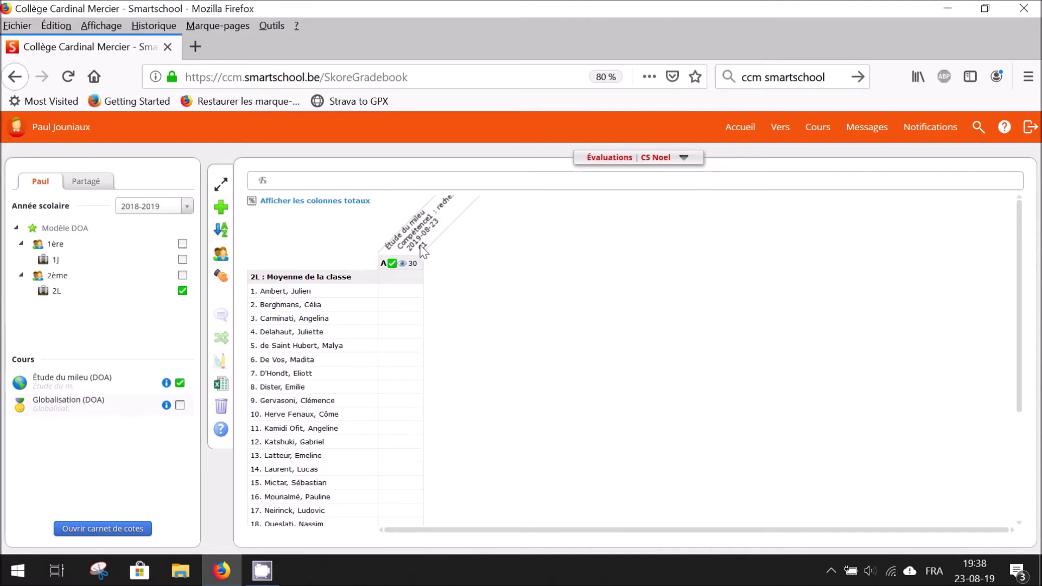
left_click(402, 291)
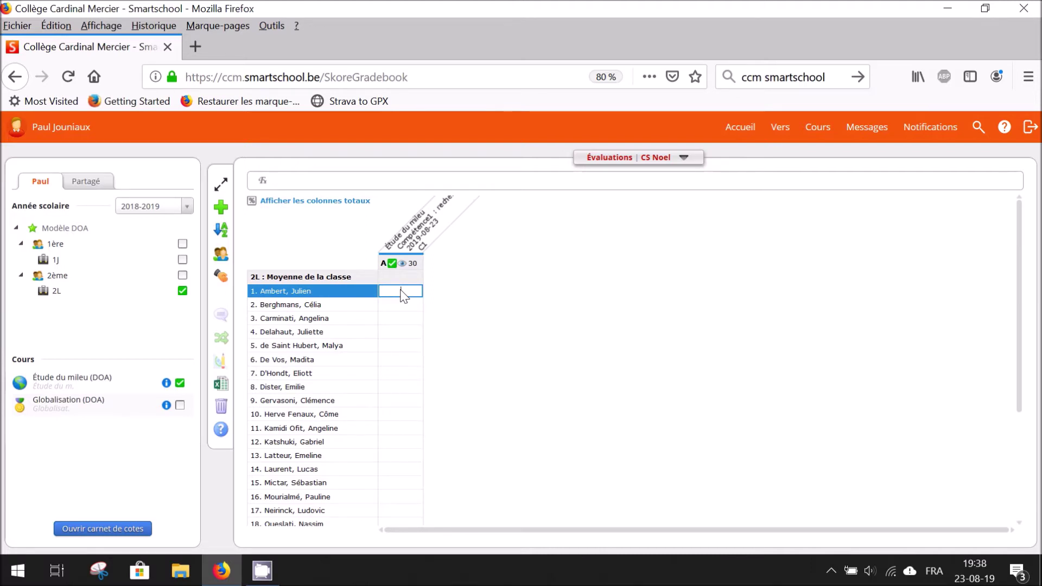
Start another evaluation named "Compétence 2 : exploiter l'information" with the abbreviation C2.
left_click(221, 211)
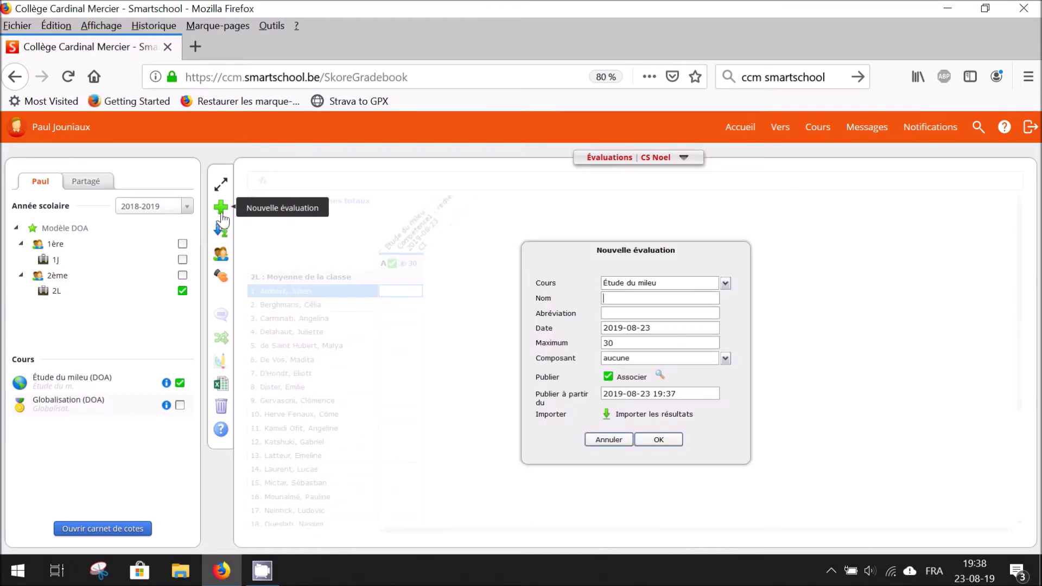
left_click(622, 299)
type("Compéten")
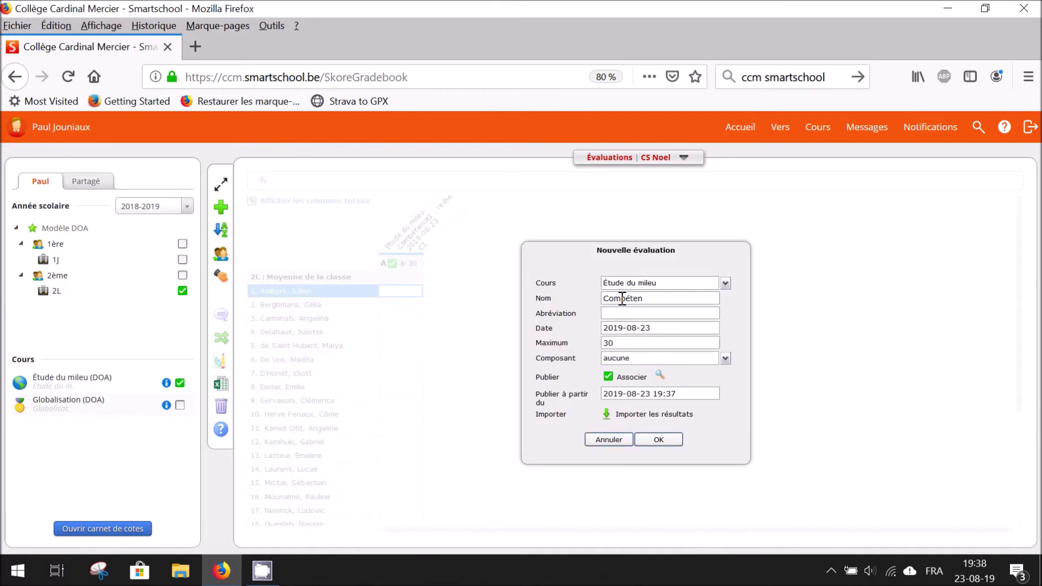
type("ce 2 : exploiter l'information")
left_click(633, 313)
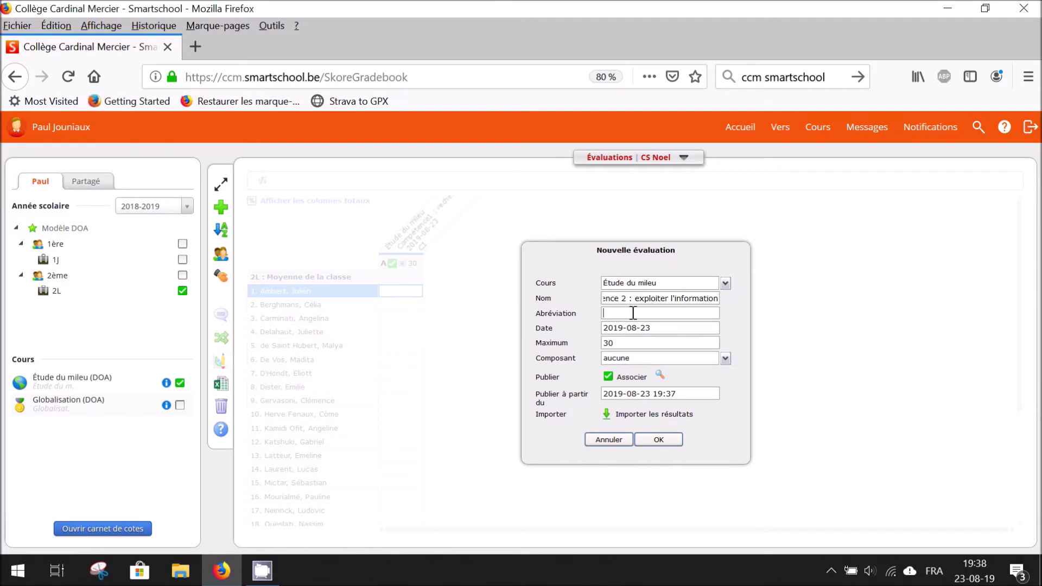
type("C2")
Set the second evaluation's maximum to 42 and its component to C2, and save it.
left_click(632, 346)
key("BackSpace")
key("BackSpace")
type("42")
left_click(726, 359)
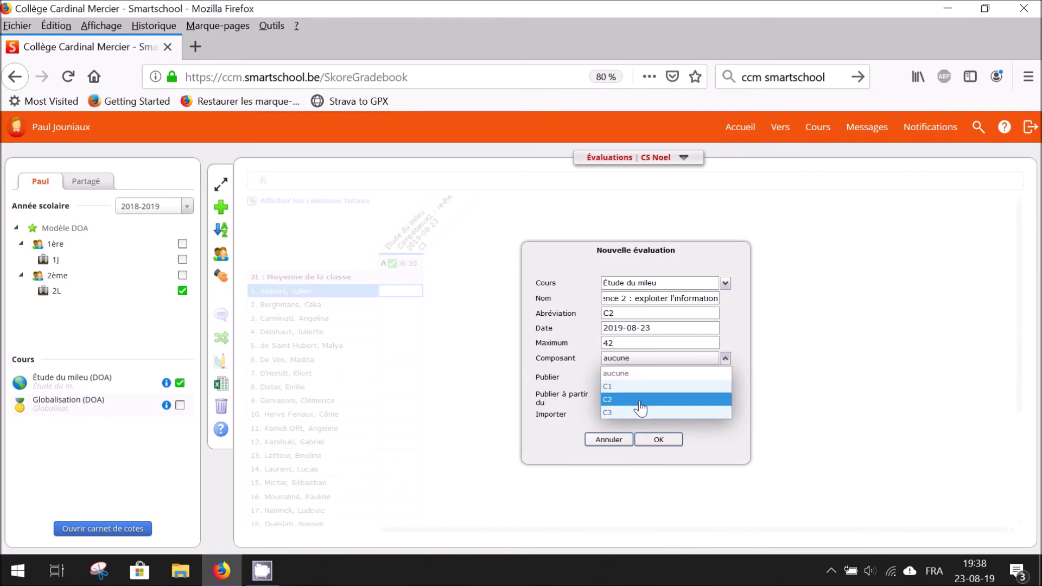
left_click(641, 402)
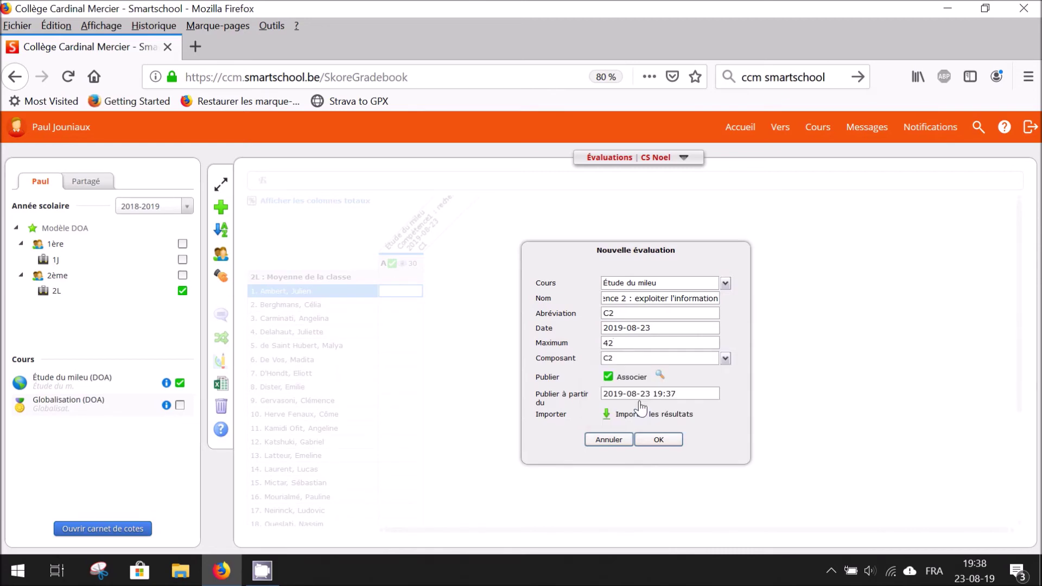
left_click(647, 441)
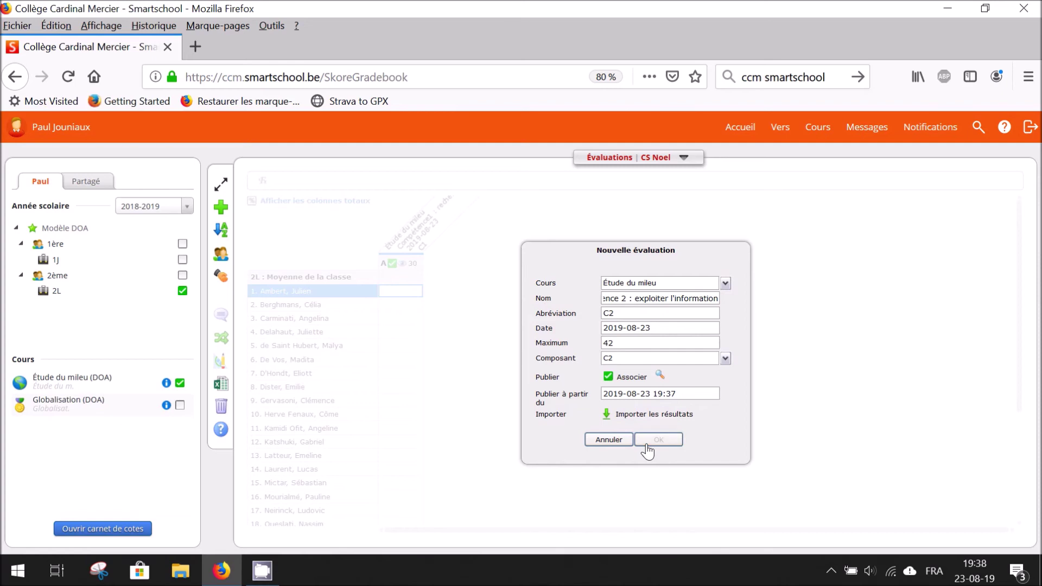